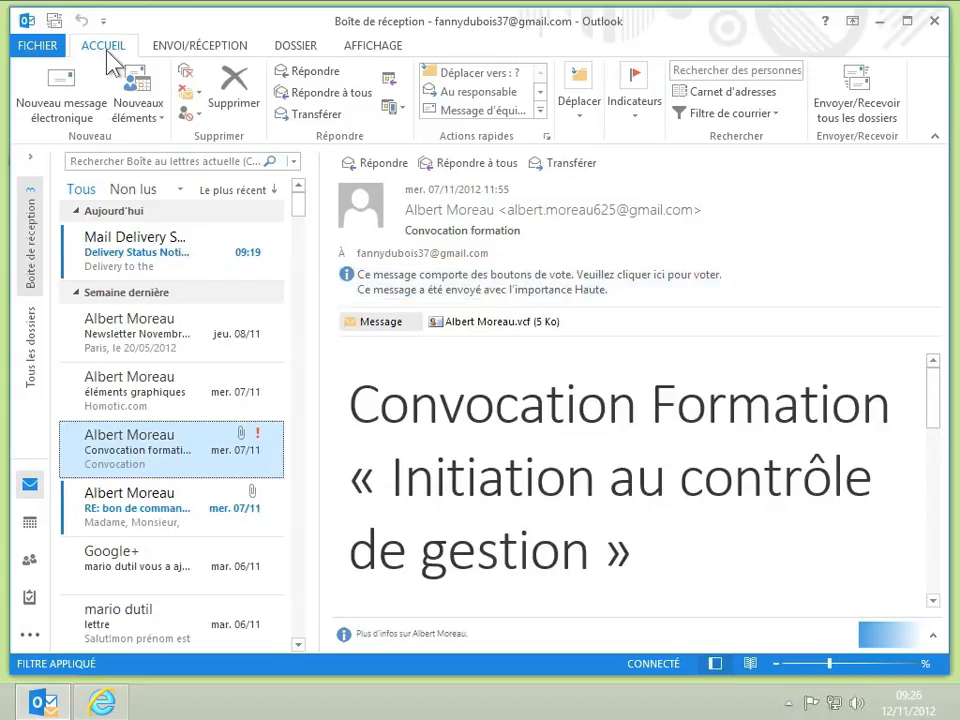
Start a new blank email message from the ACCUEIL tab.
click(78, 103)
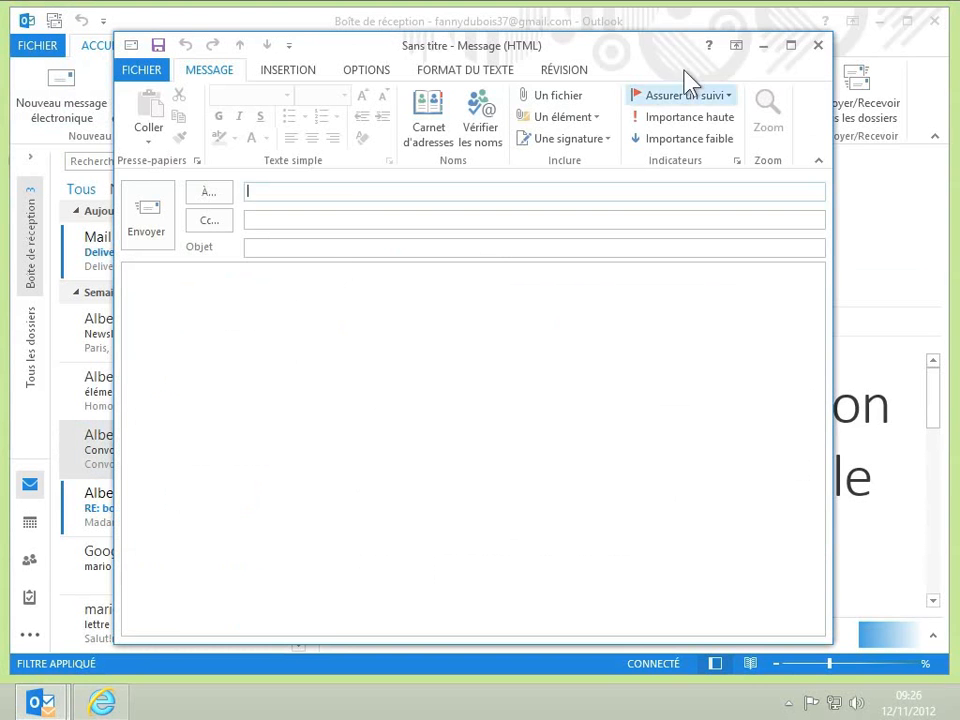
Close the blank message without sending, then start a fresh one with Ctrl+N.
click(819, 47)
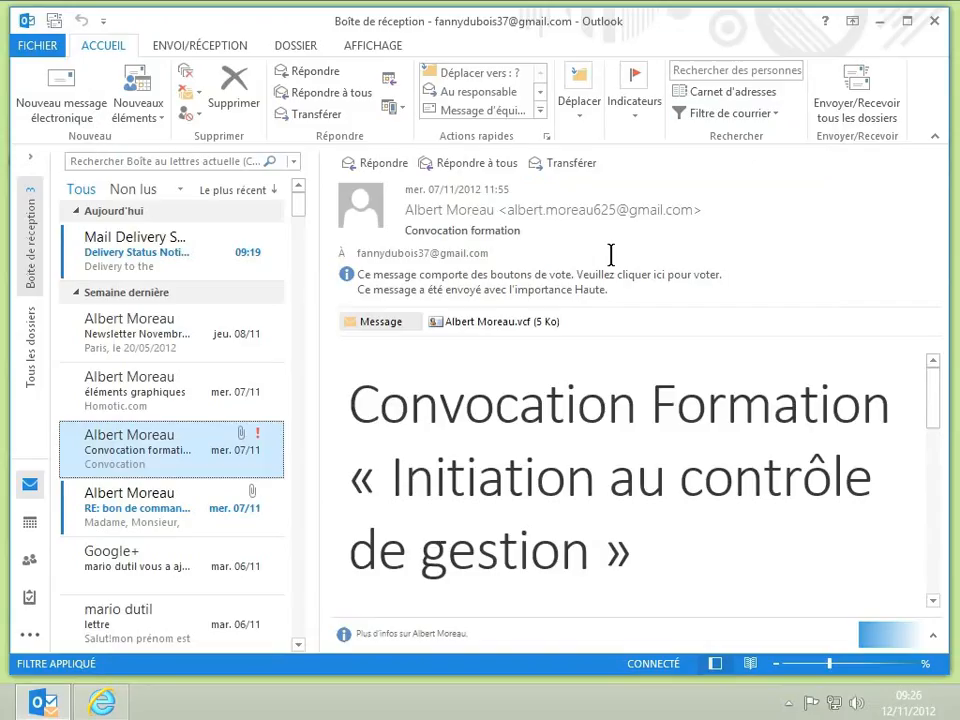
key(ctrl+n)
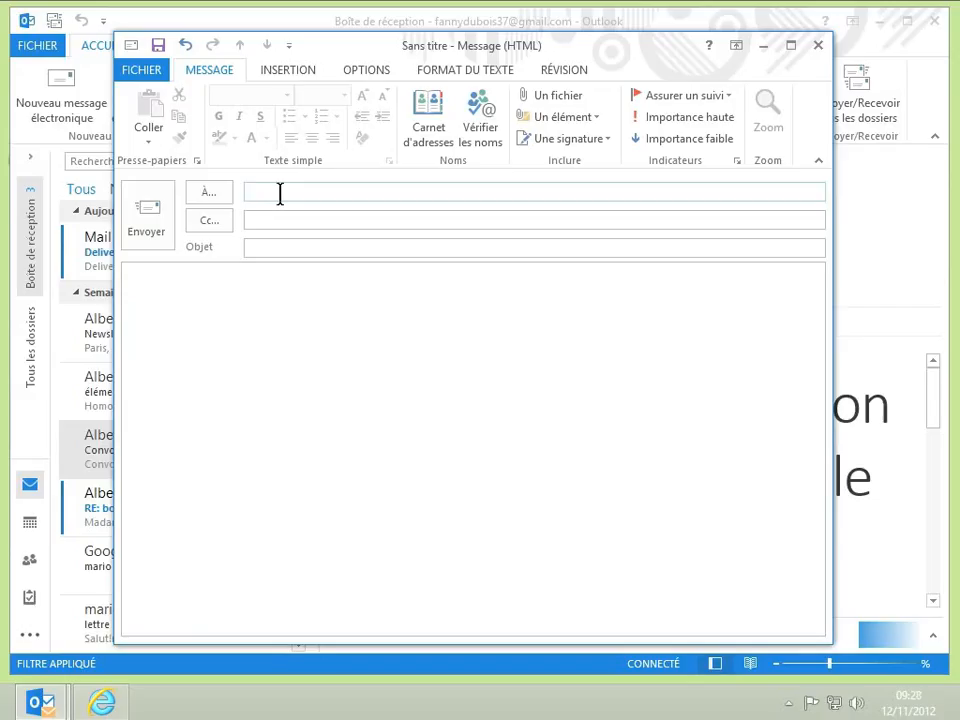
text(al)
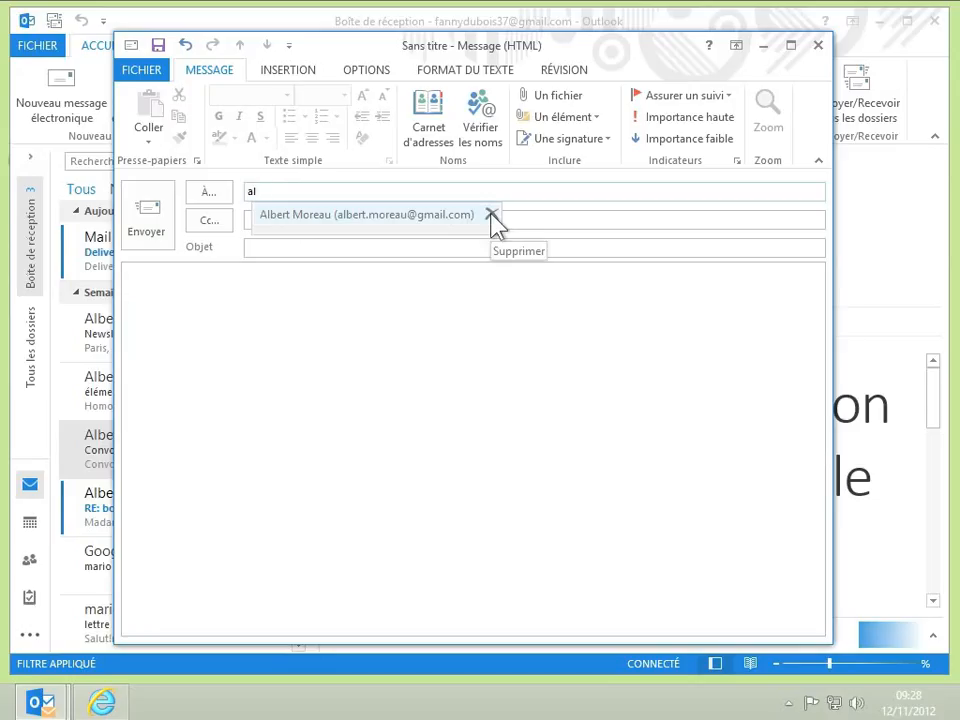
click(345, 218)
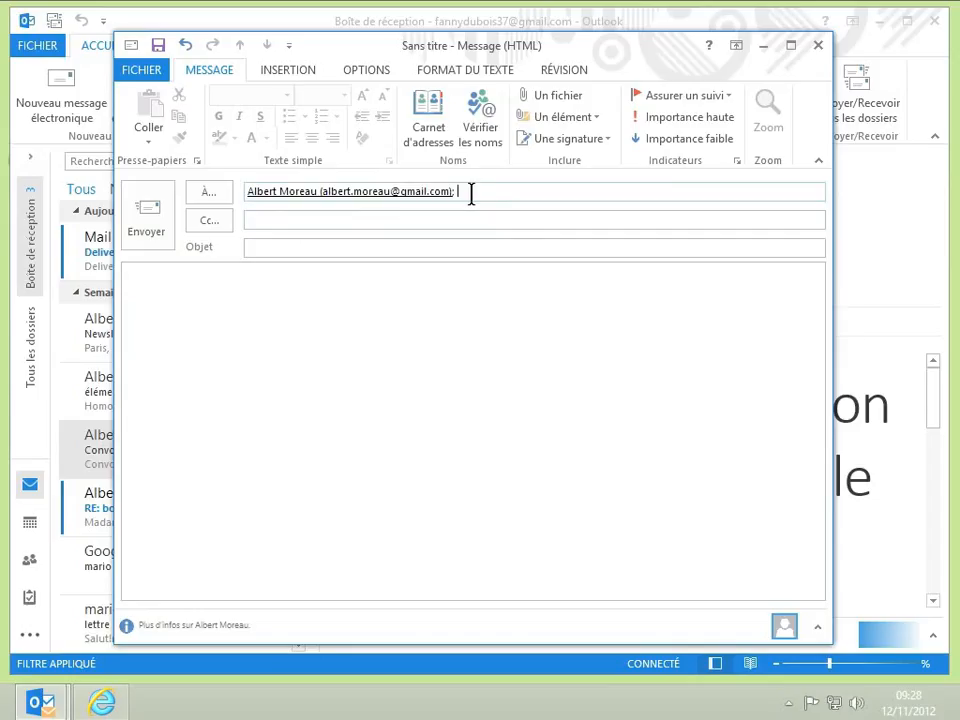
click(438, 197)
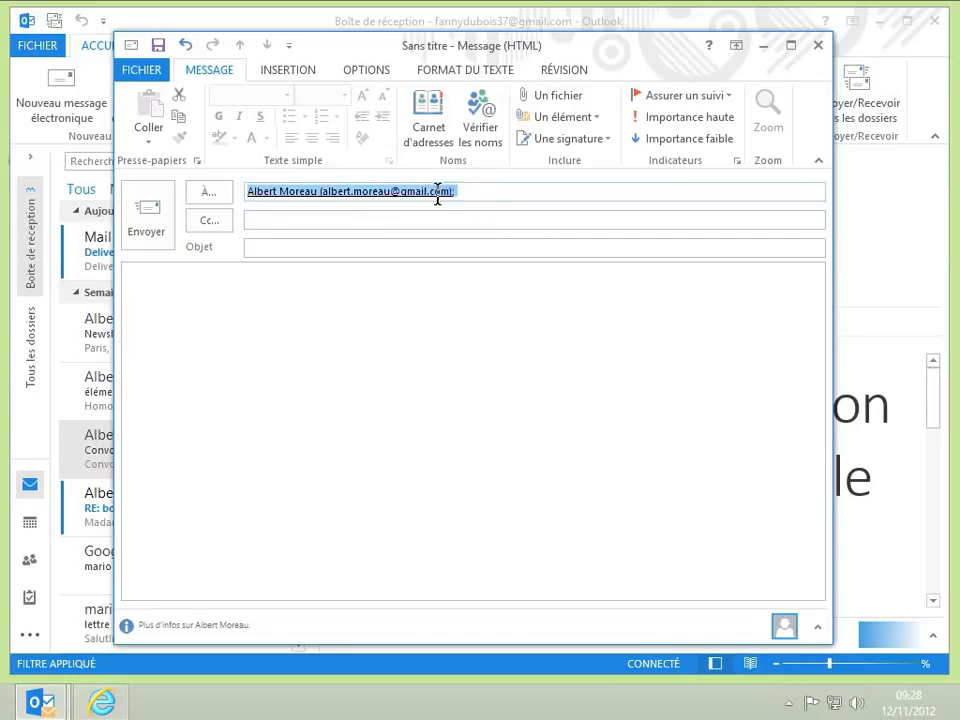
mouse_move(440, 199)
key(Delete)
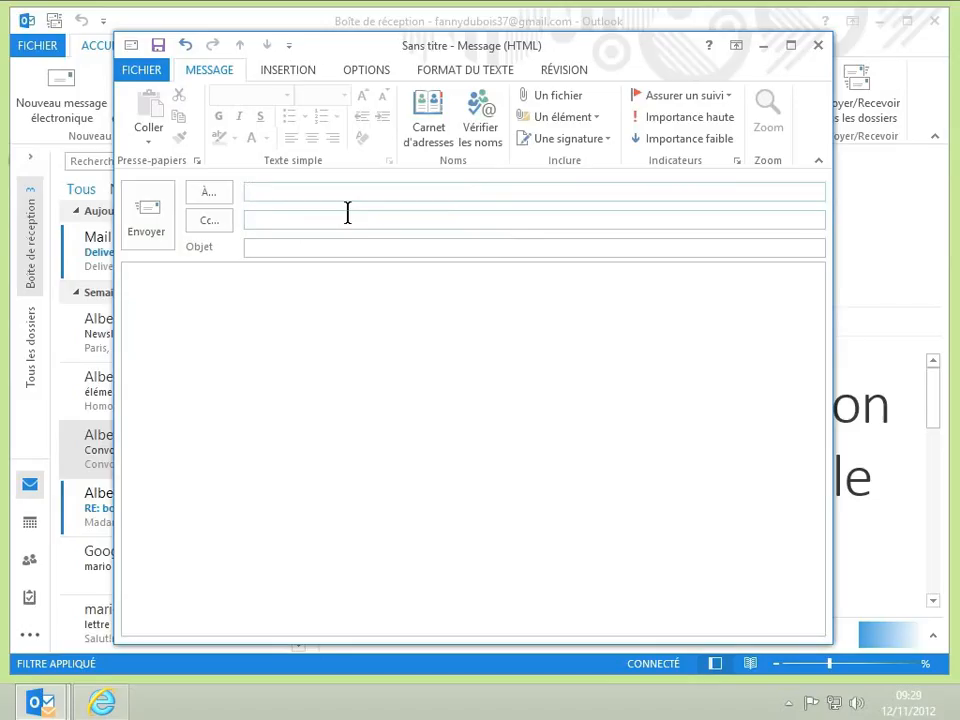
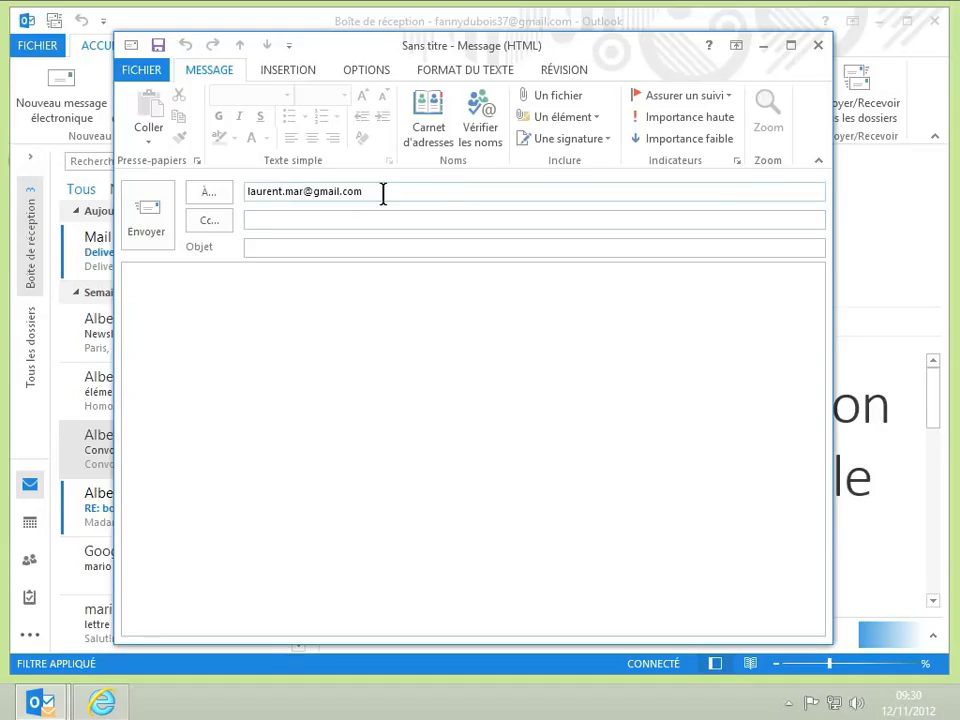
Type a recipient e-mail address, cut it back out, and bring up the Choisir des noms address book.
drag(383, 193, 197, 193)
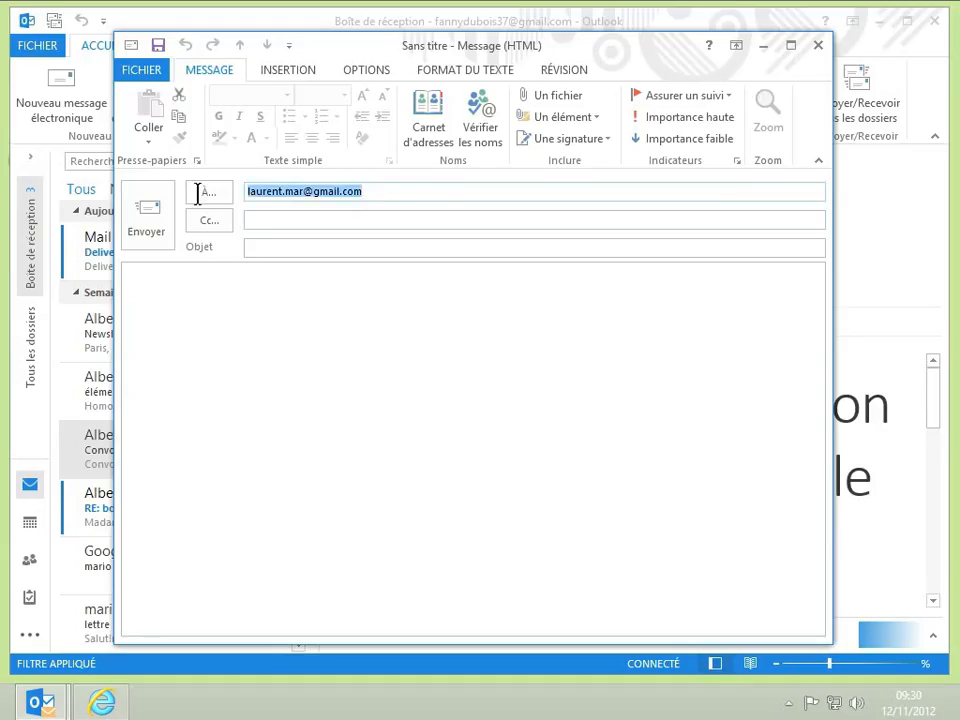
key(ctrl+x)
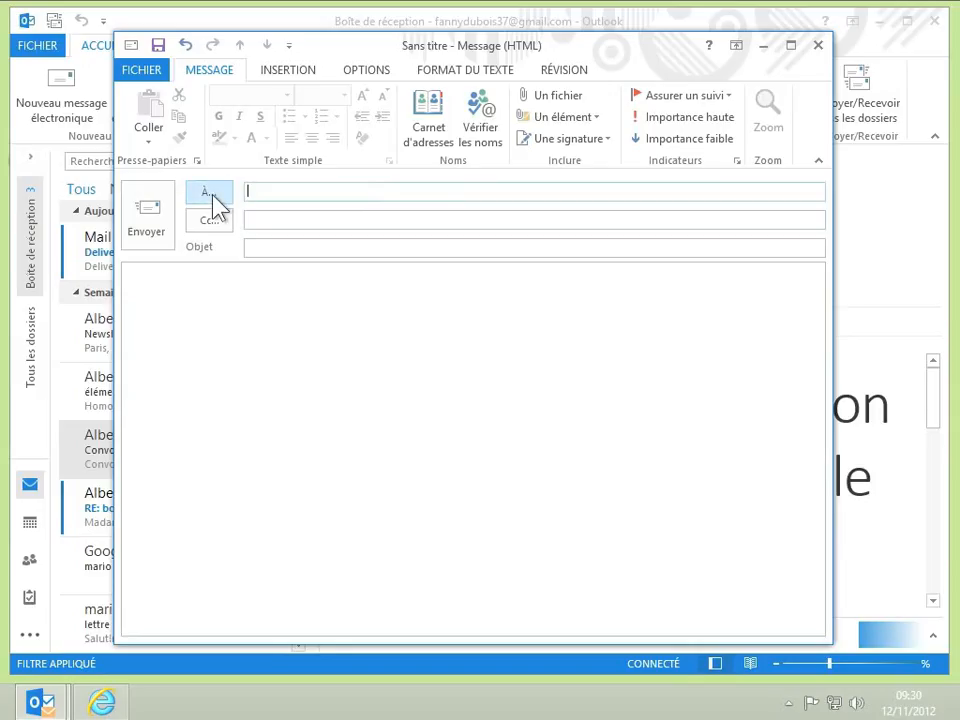
click(212, 195)
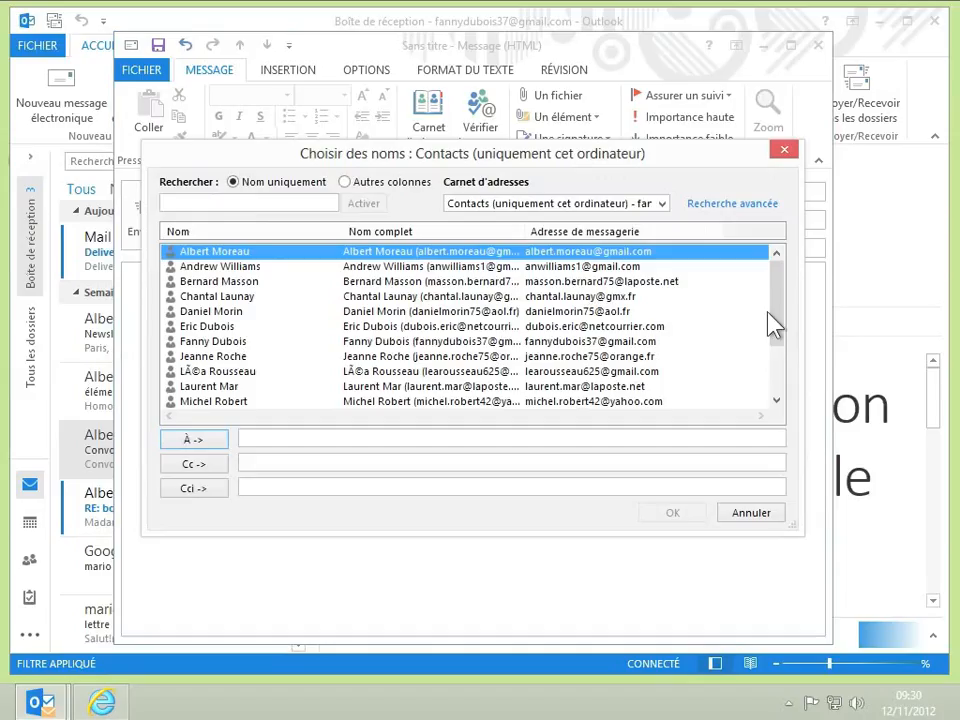
Add then remove a contact, and address the message to the first address-book contact instead.
drag(772, 322, 771, 350)
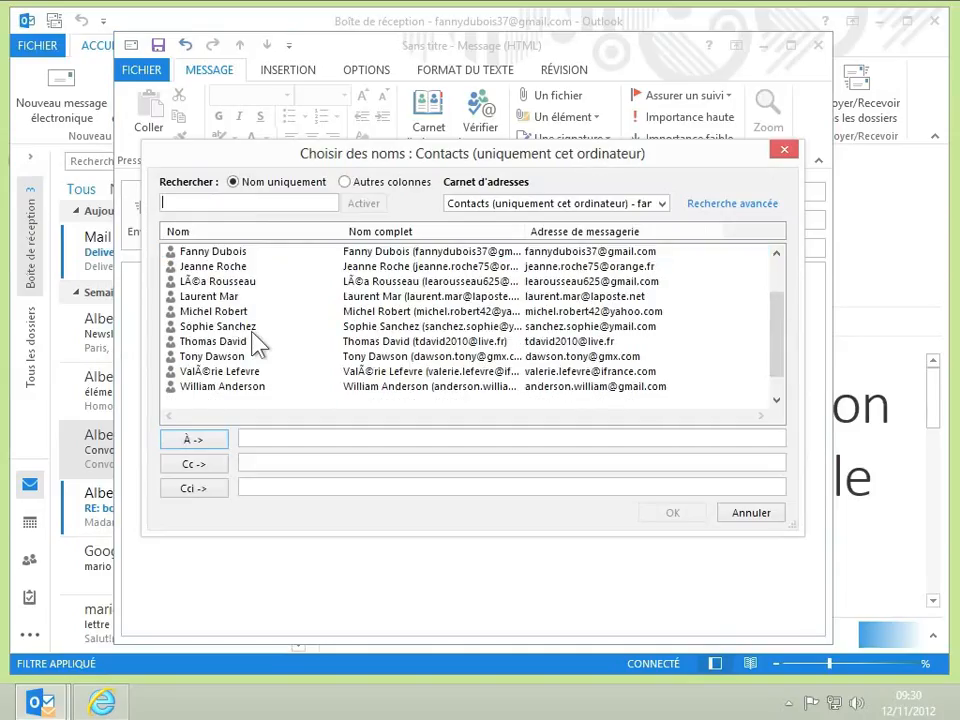
click(203, 299)
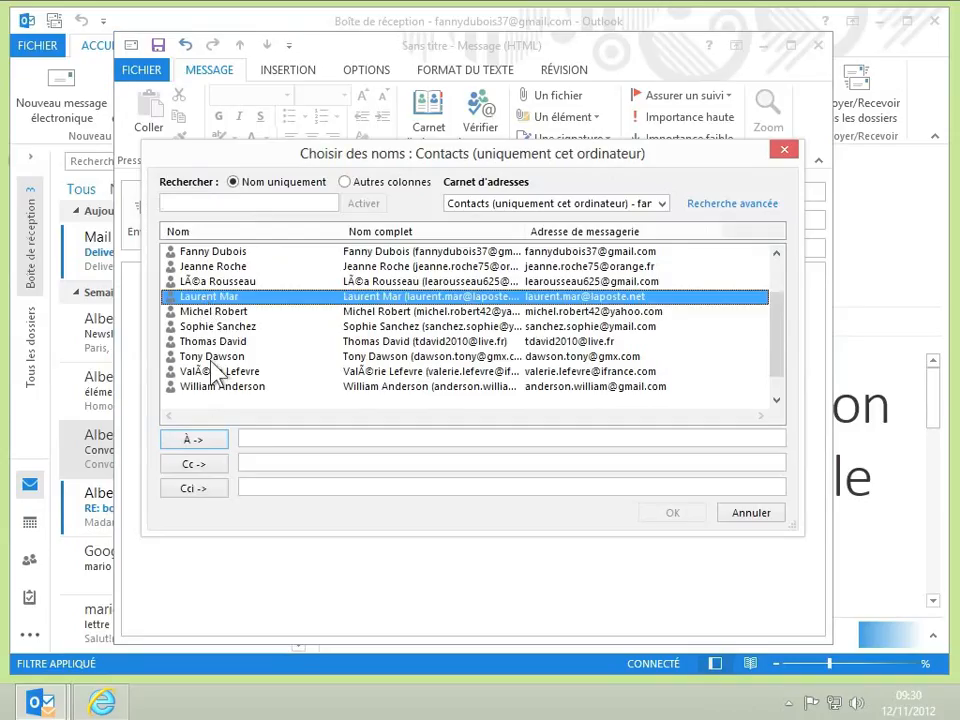
click(197, 440)
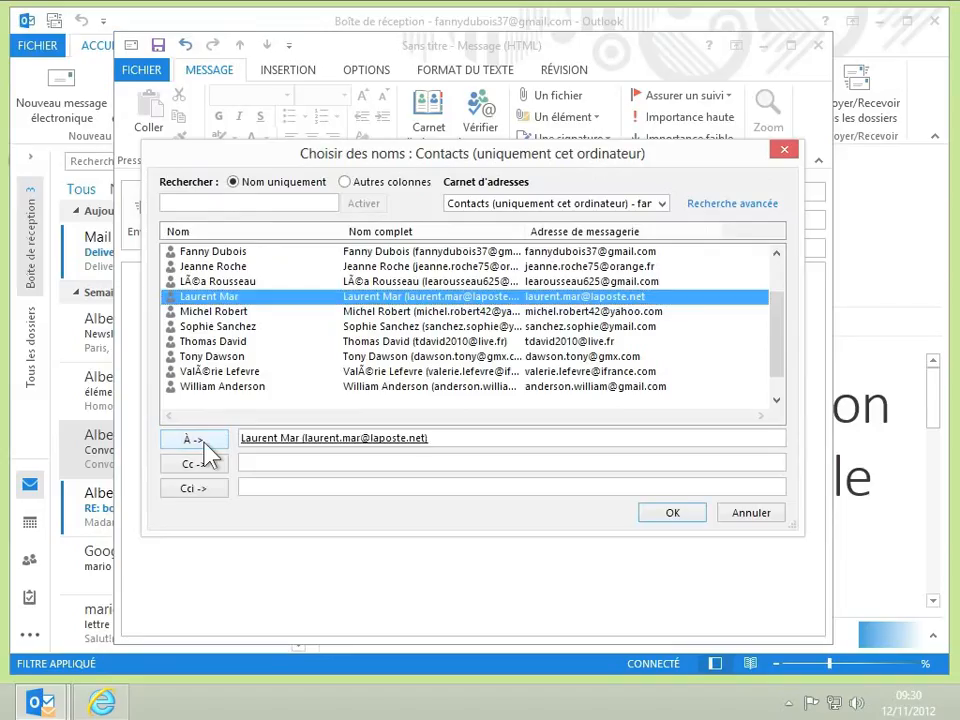
click(435, 438)
click(289, 437)
key(BackSpace)
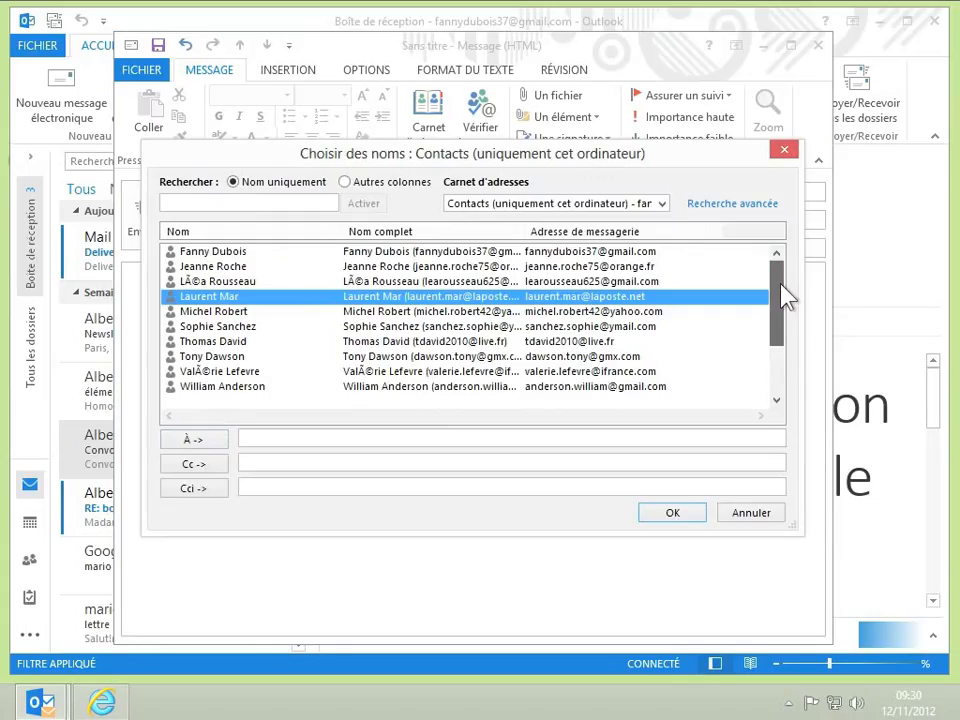
scroll(785, 290, up, 2)
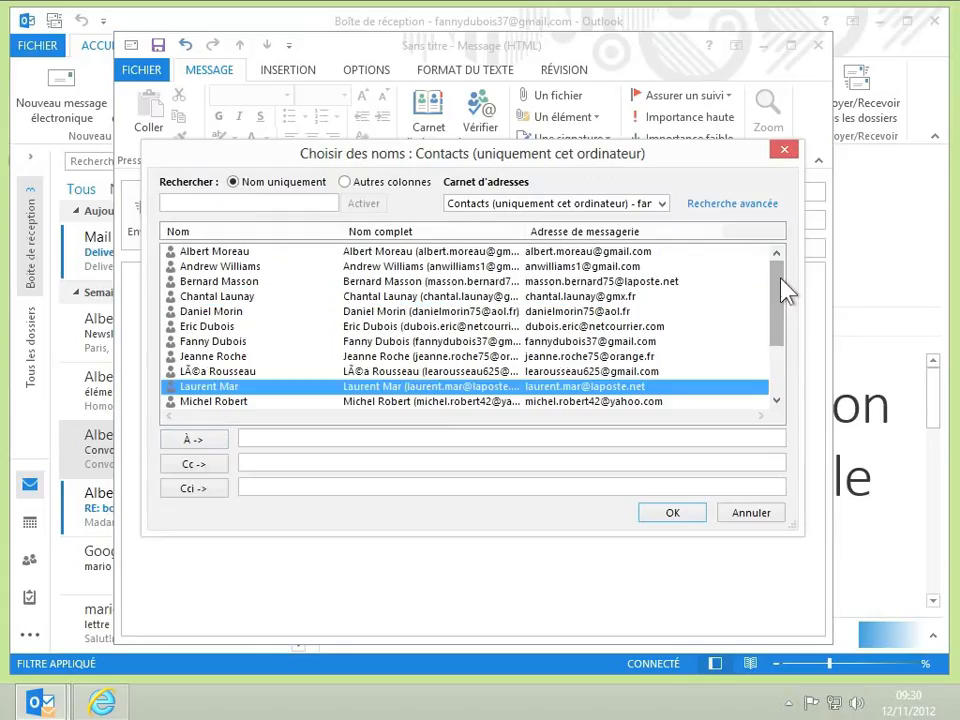
double_click(218, 255)
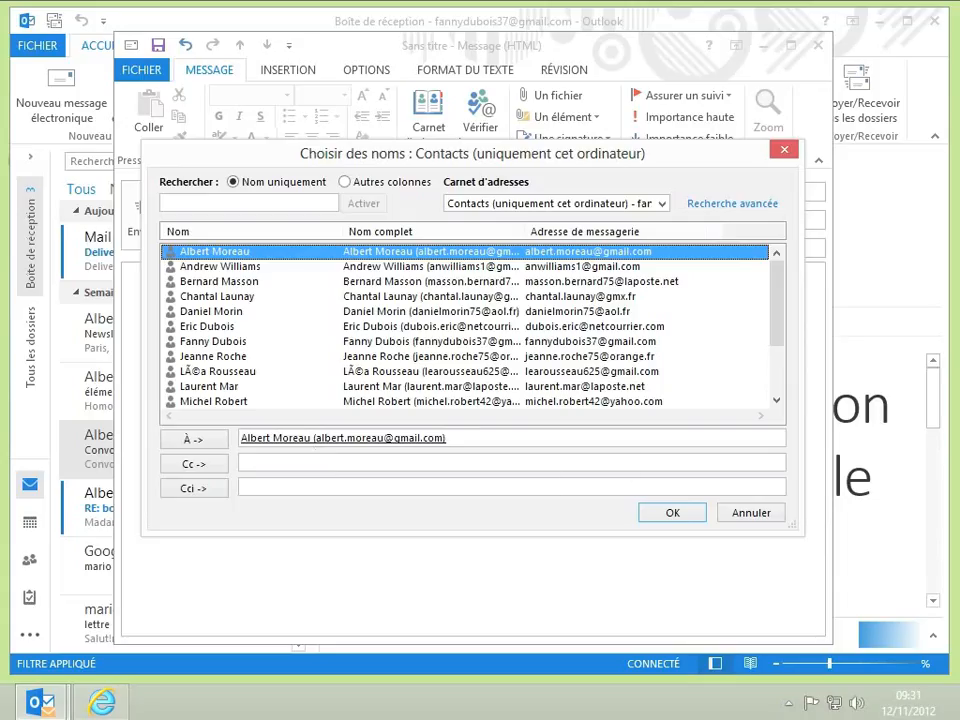
click(656, 513)
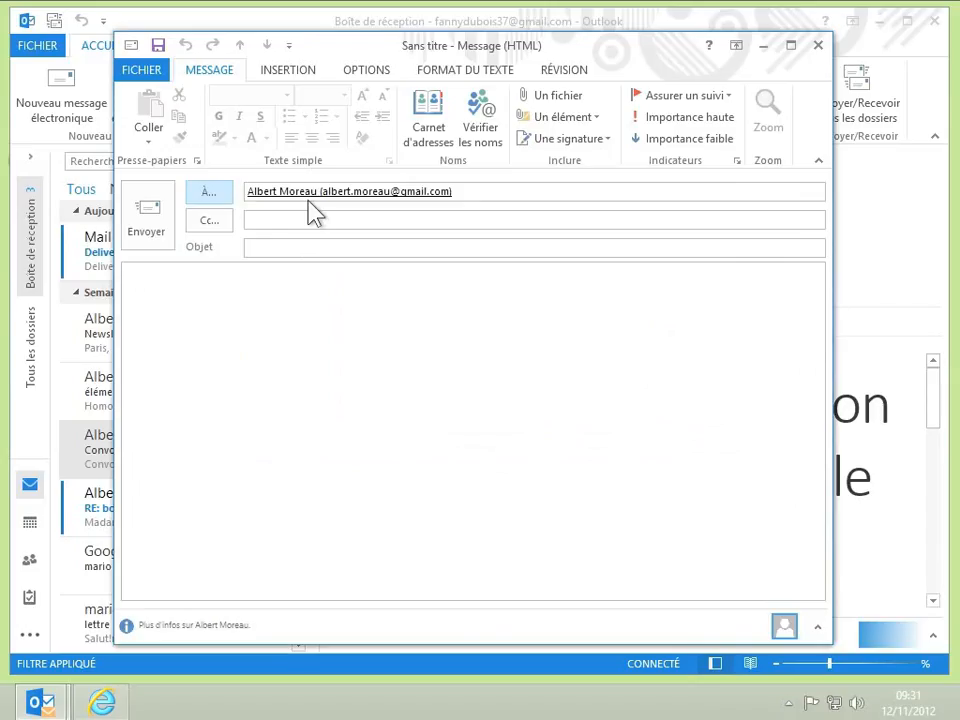
Enter subject RDV and body 'Bonjour, Le rdv de ce matin est reporté.' followed by the sender's first-name signature.
click(297, 249)
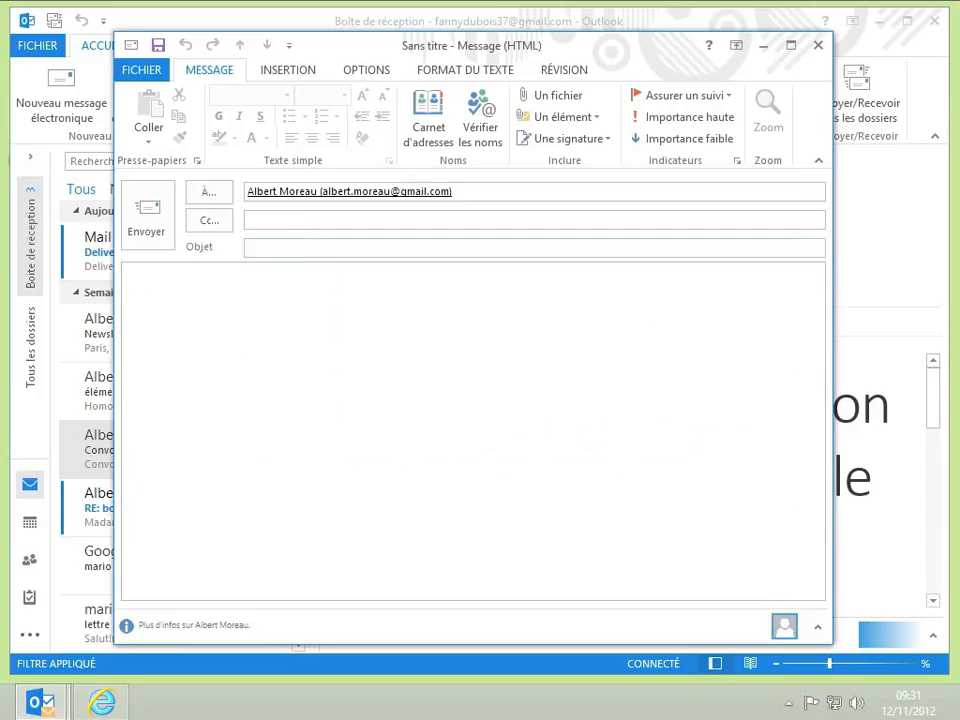
text(RDV)
click(250, 300)
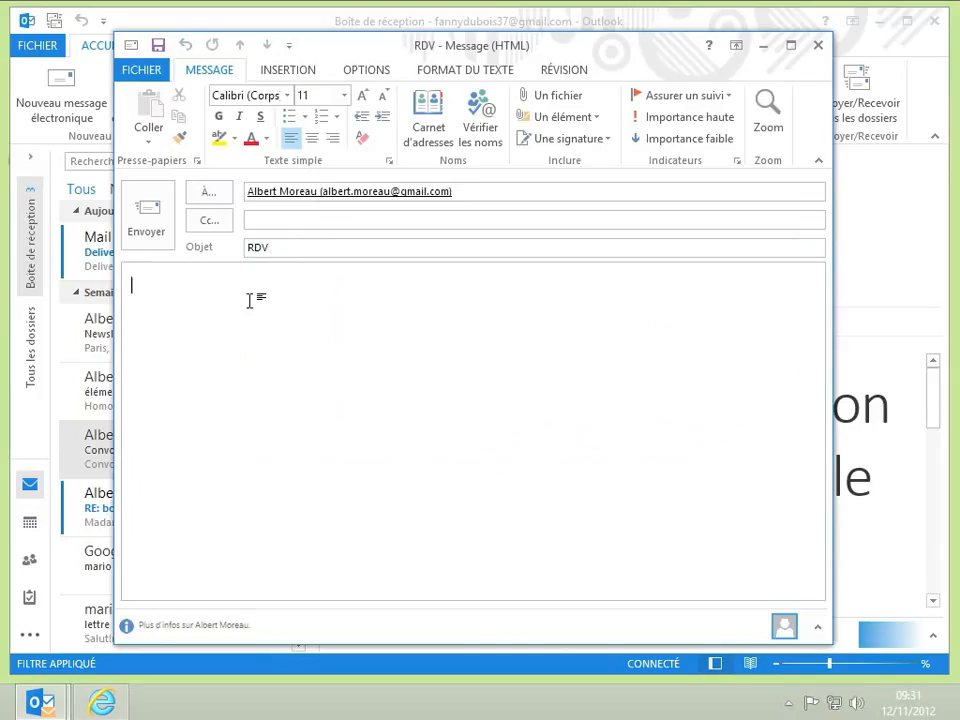
text(Bonjou)
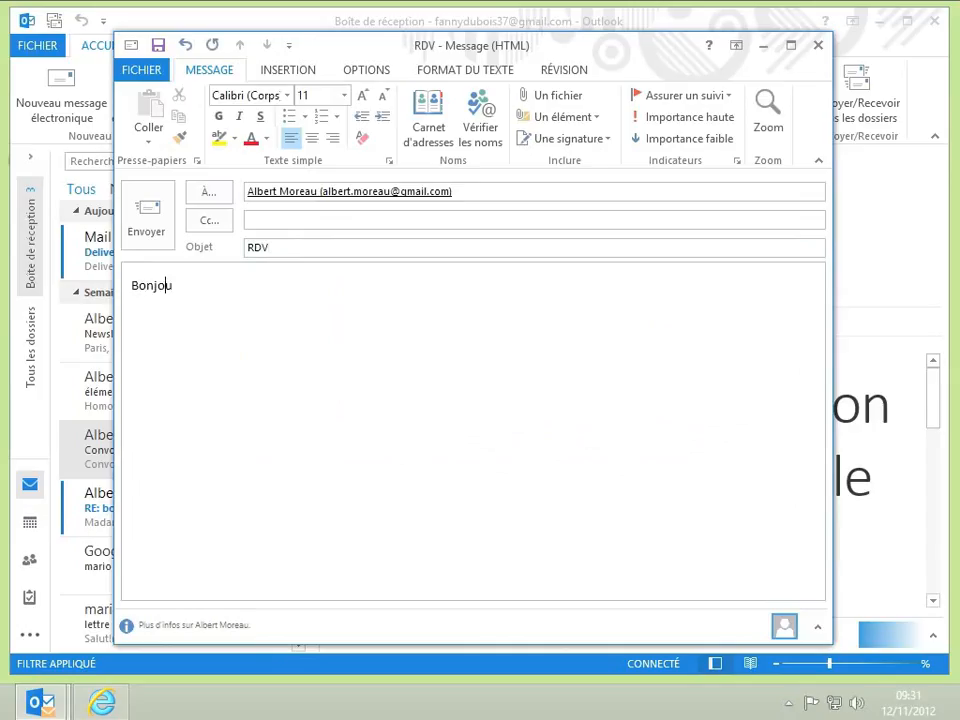
text(r,)
key(Return)
key(Return)
text(Le rdv de ce matin est repor)
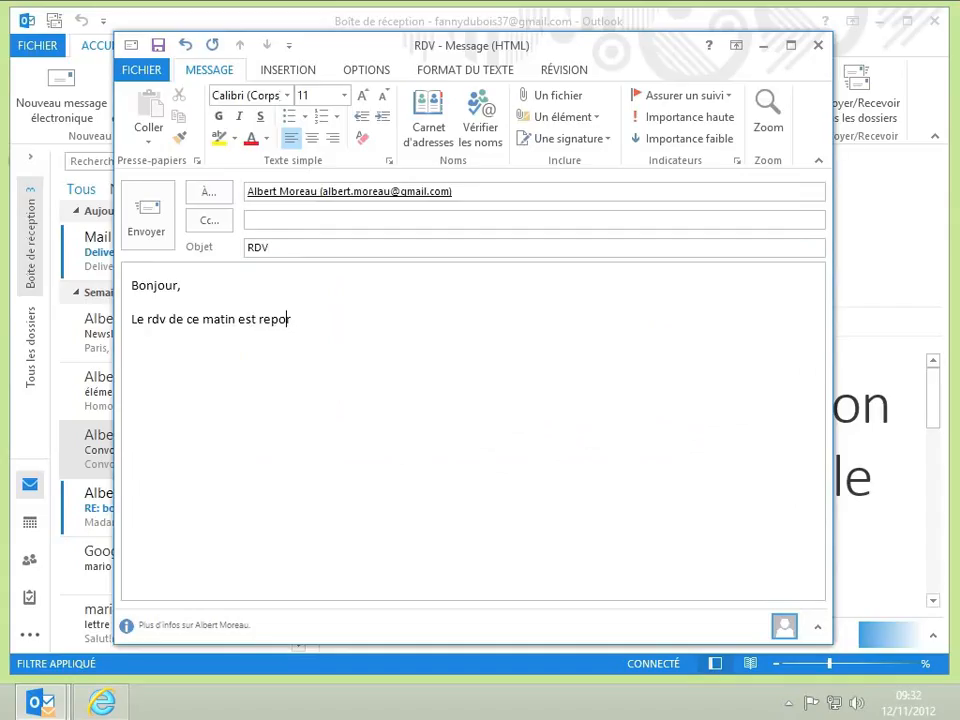
text(té.)
key(Return)
text(Fanny)
Send the RDV message and expand the full mail folder list.
click(146, 228)
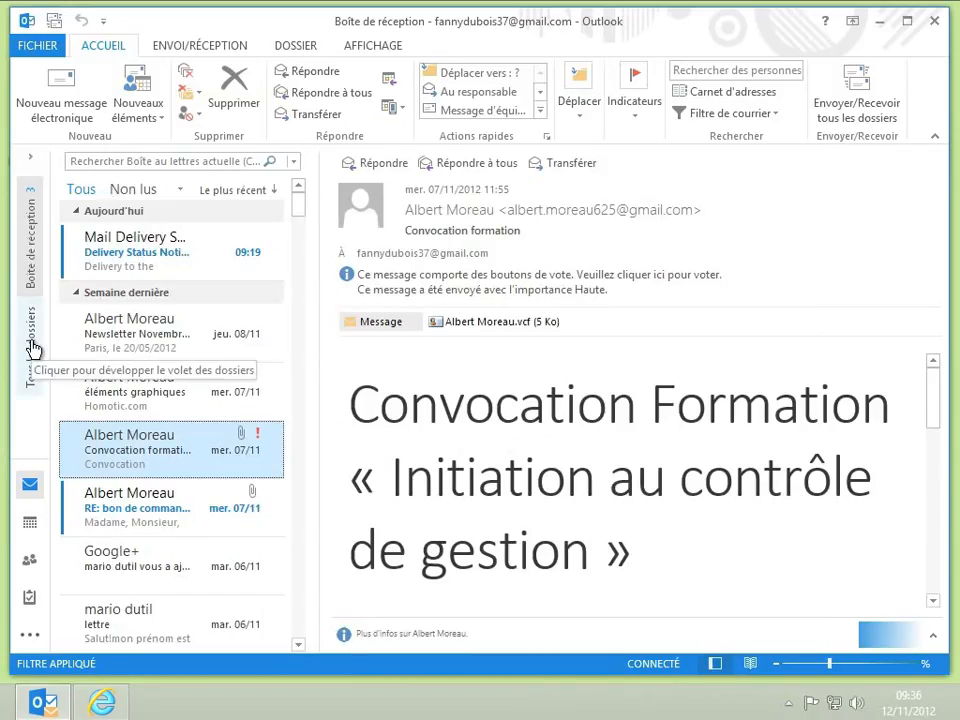
click(32, 348)
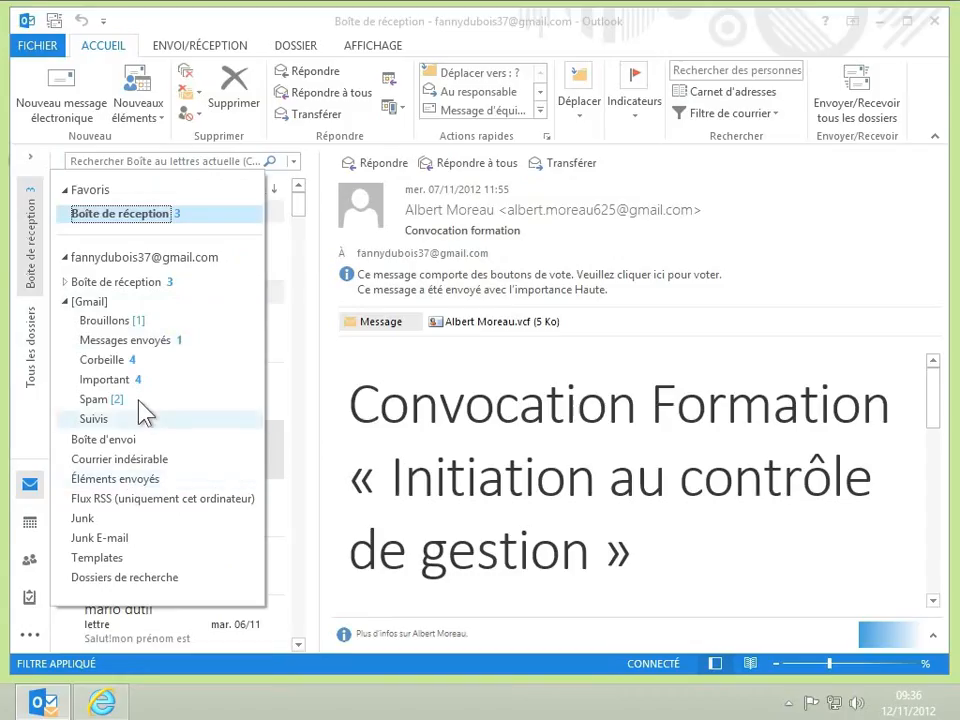
Check the sent RDV message in Messages envoyés and show the ENVOI/RÉCEPTION options.
click(140, 346)
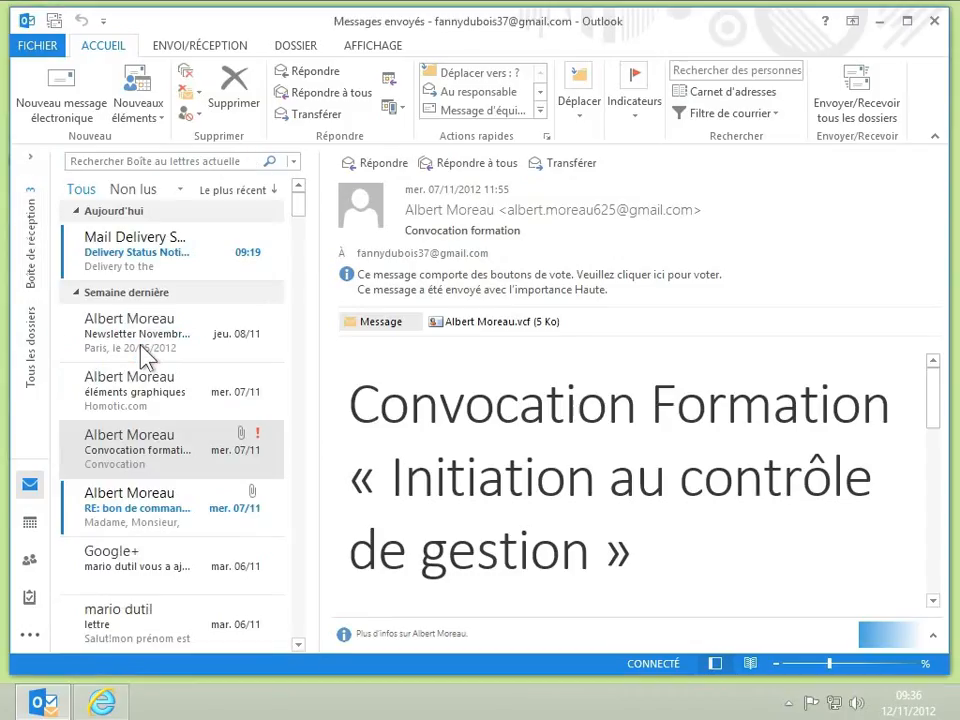
click(136, 274)
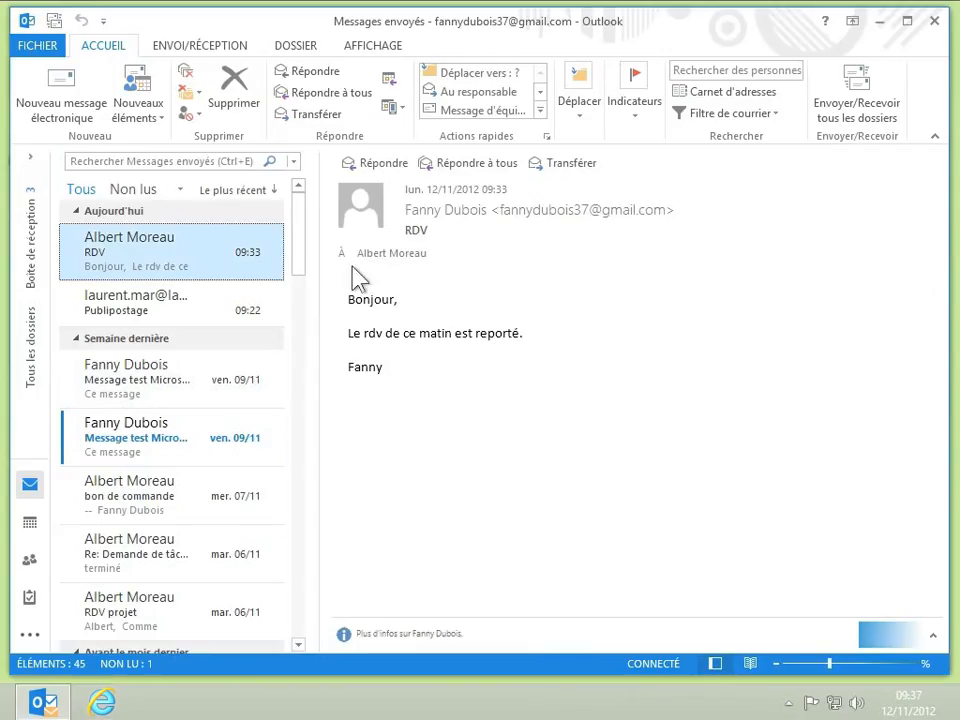
click(197, 47)
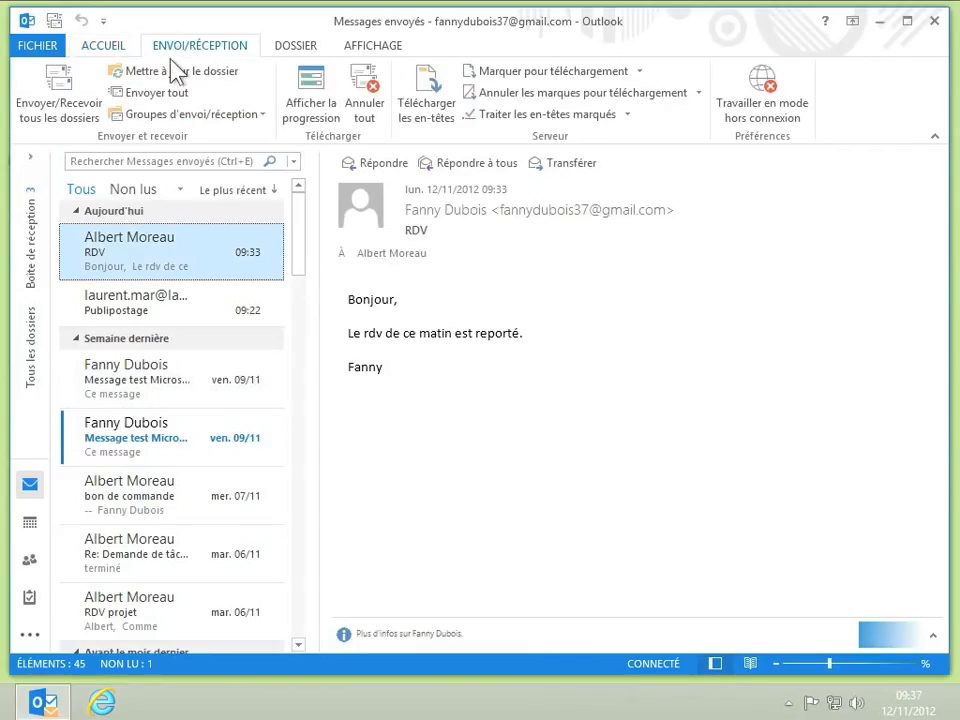